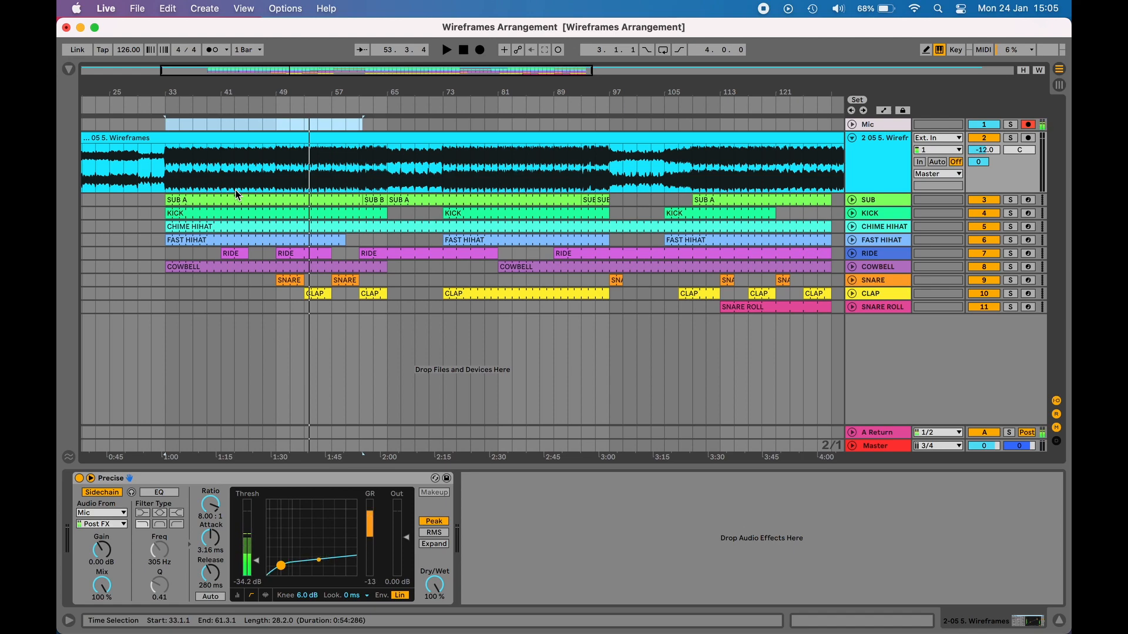
Step: Select the Wireframes reference audio clip and examine the tempo and arrangement overview
click(322, 151)
click(324, 154)
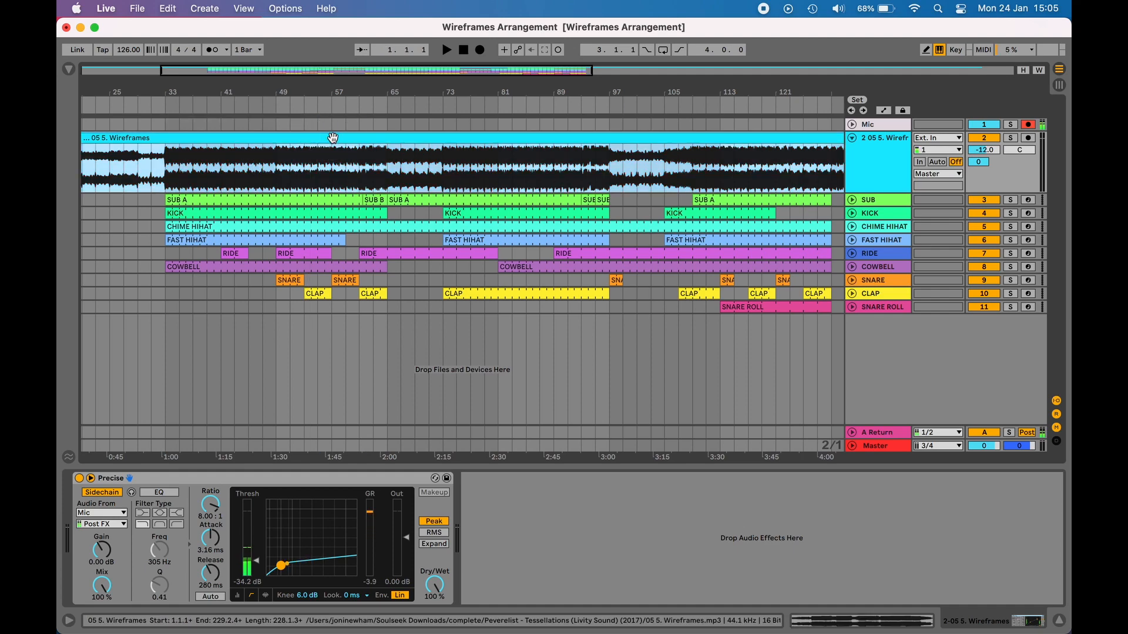
scroll(298, 169, left, 5)
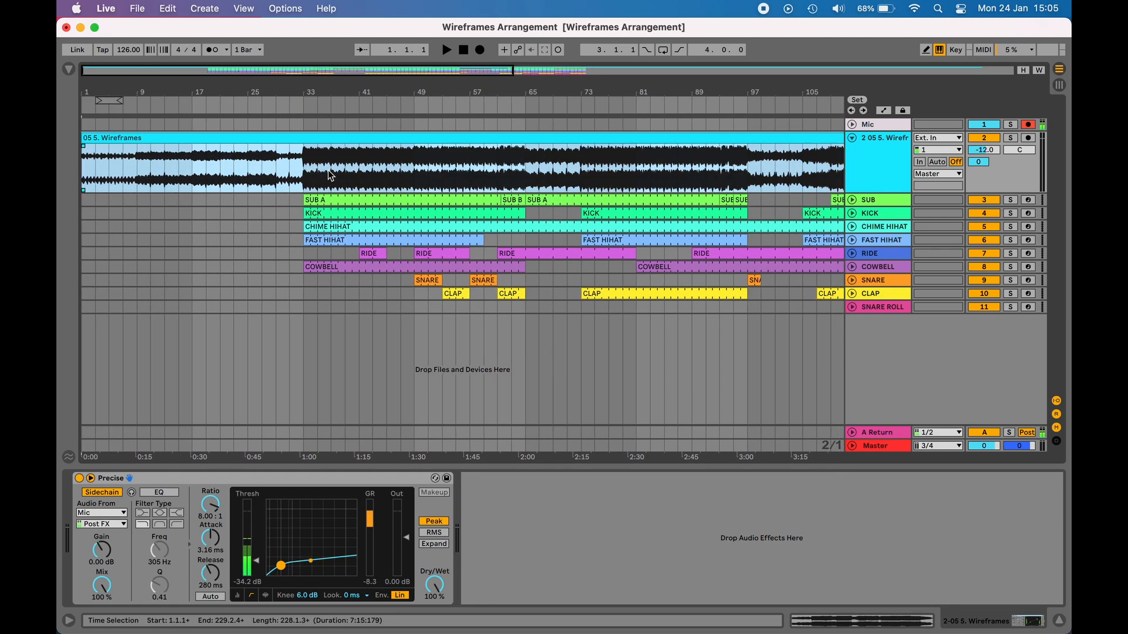
click(128, 51)
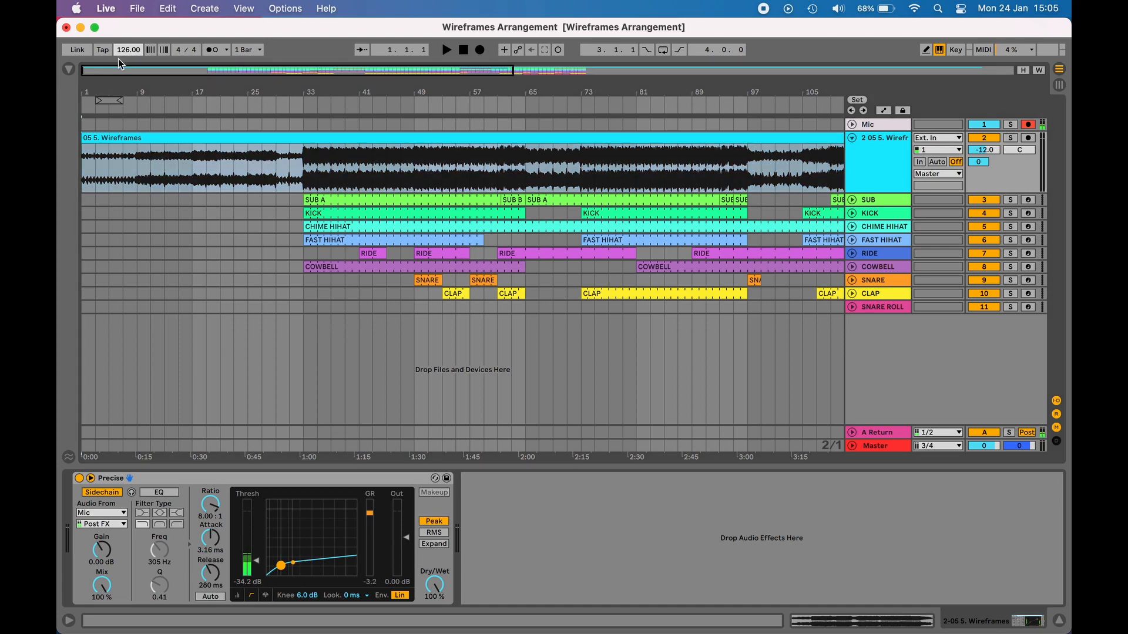
mouse_move(115, 70)
mouse_down()
mouse_move(97, 98)
mouse_move(84, 92)
mouse_move(116, 87)
mouse_move(115, 72)
mouse_up()
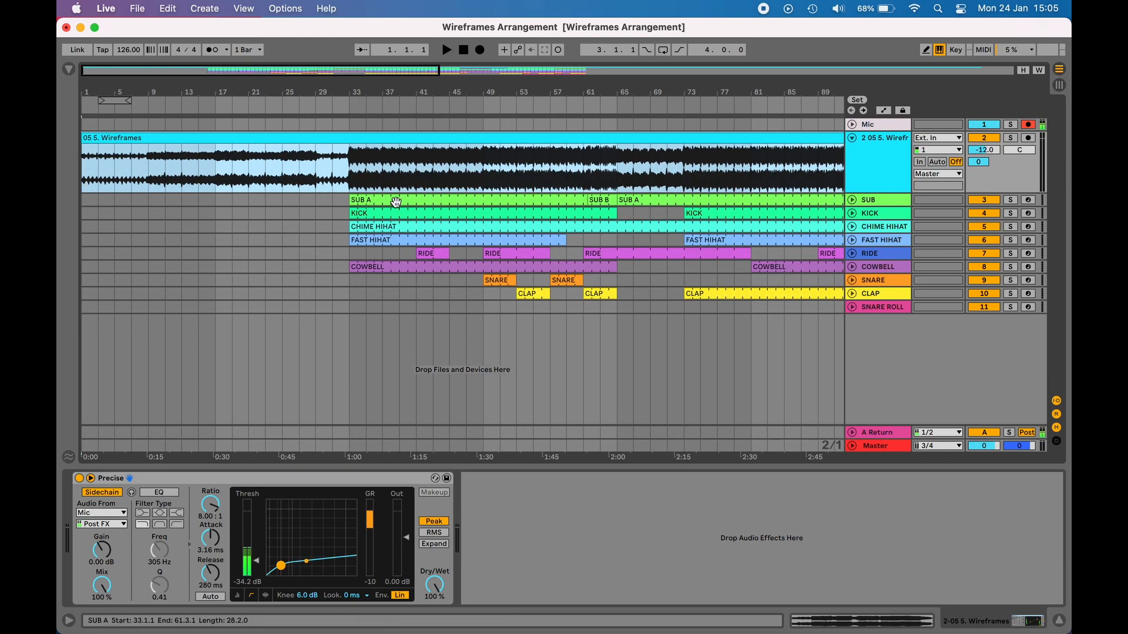
Step: Zoom into the arrangement and play it from bar 33 to listen to the section
click(330, 237)
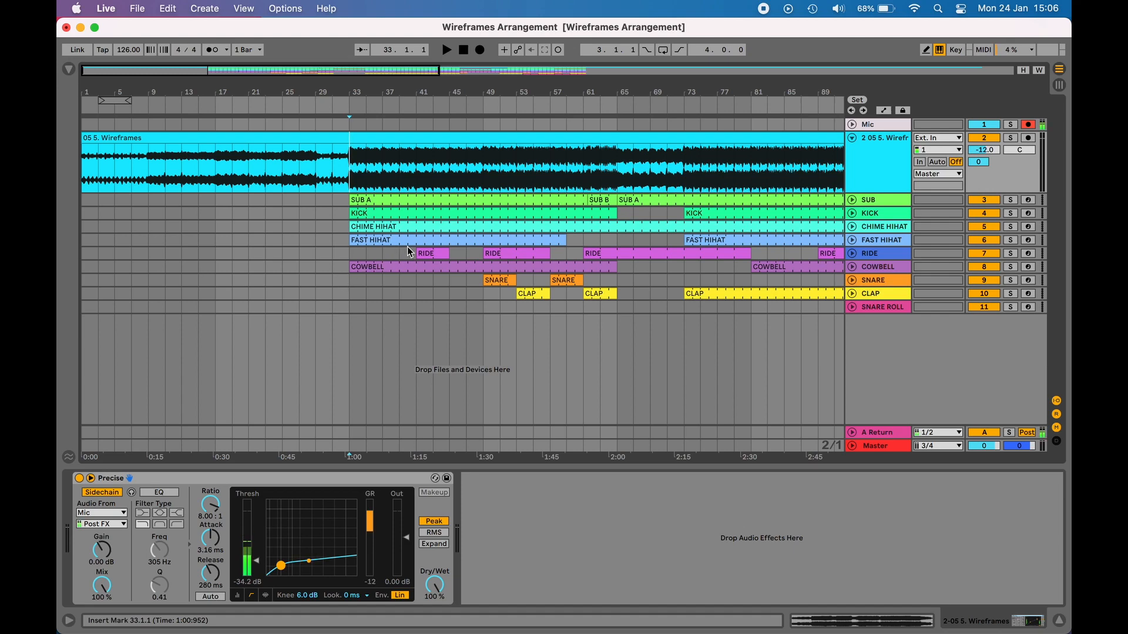
click(402, 200)
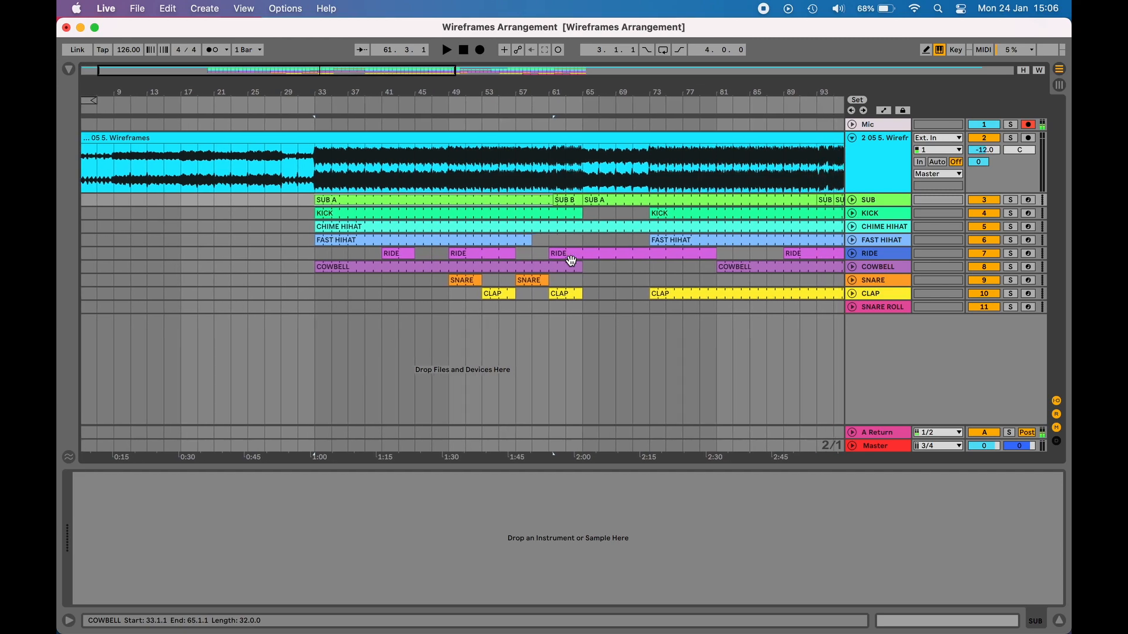
scroll(571, 259, right, 5)
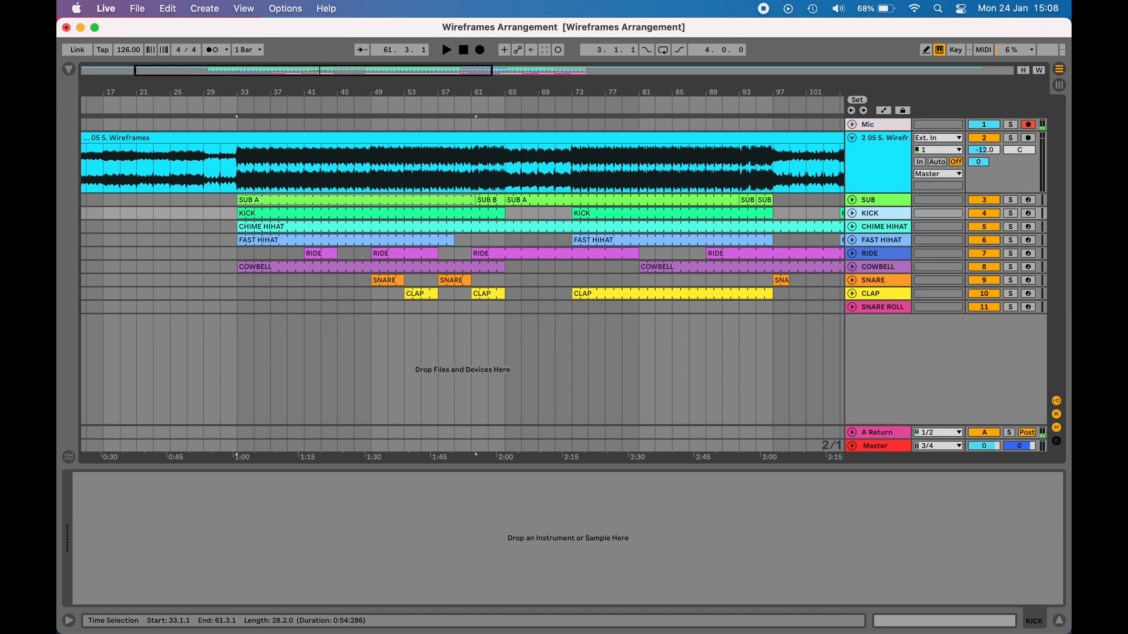
scroll(347, 282, left, 5)
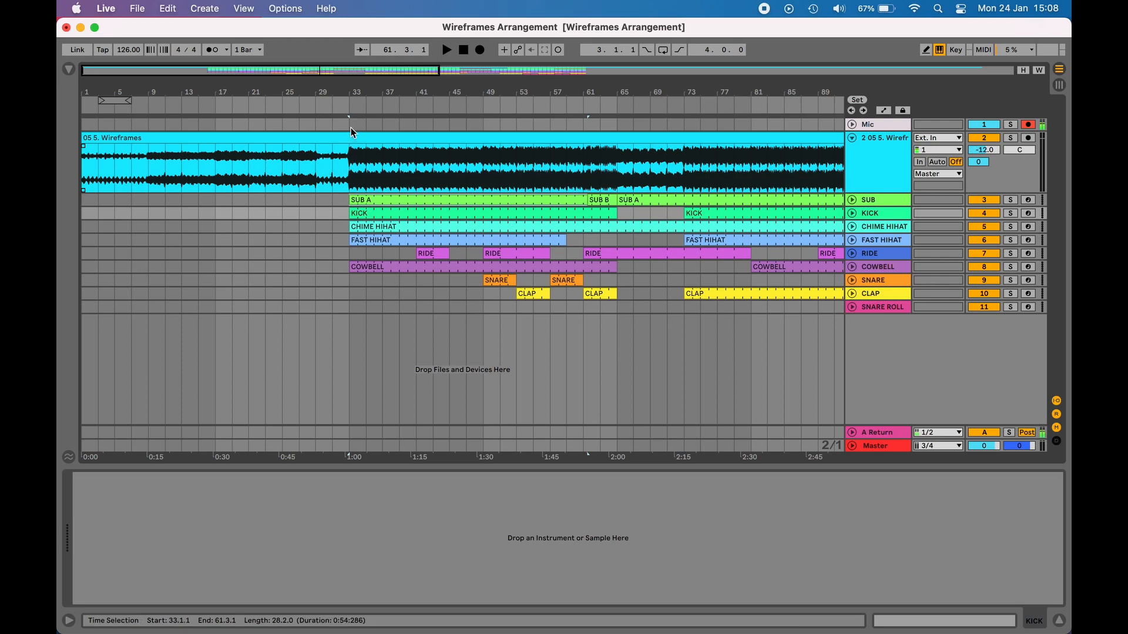
click(350, 178)
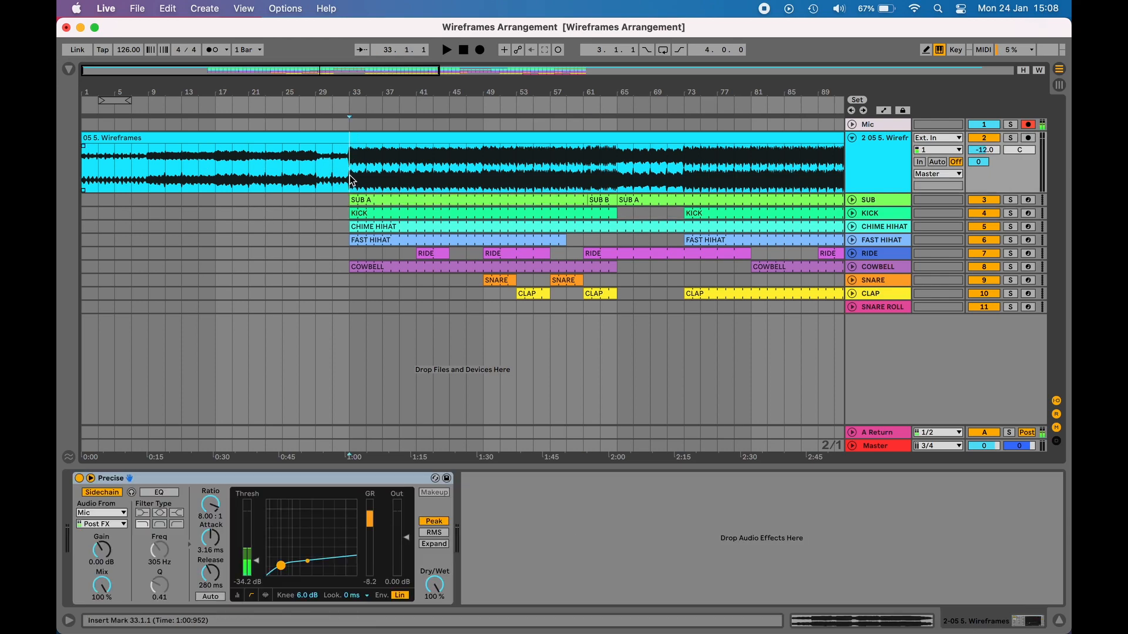
key(plus)
key(plus)
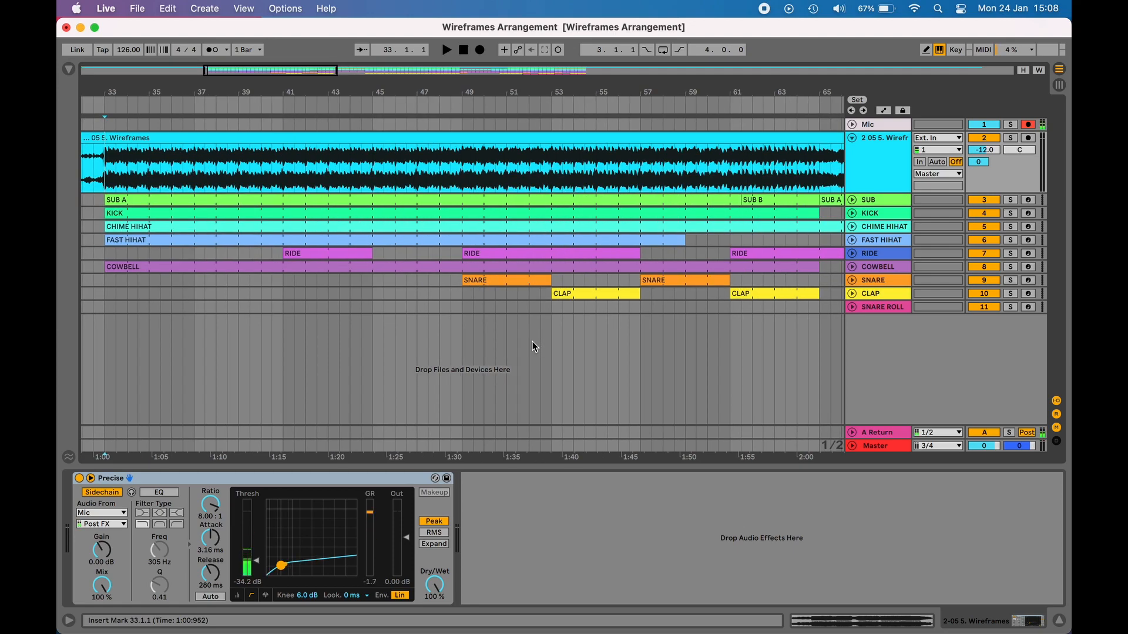
key(space)
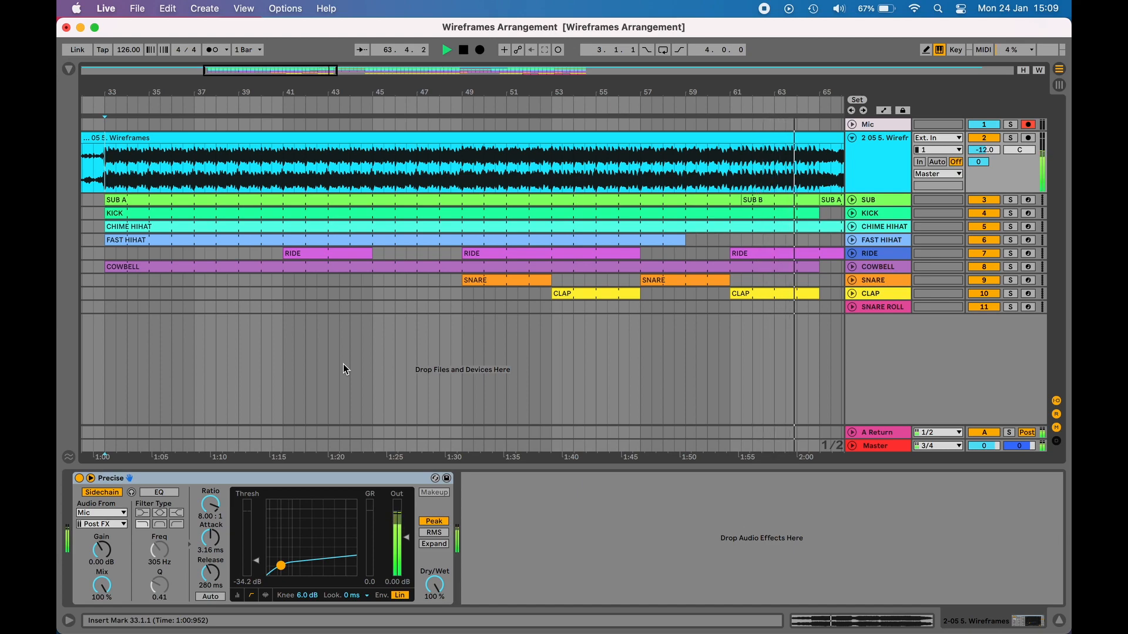
key(space)
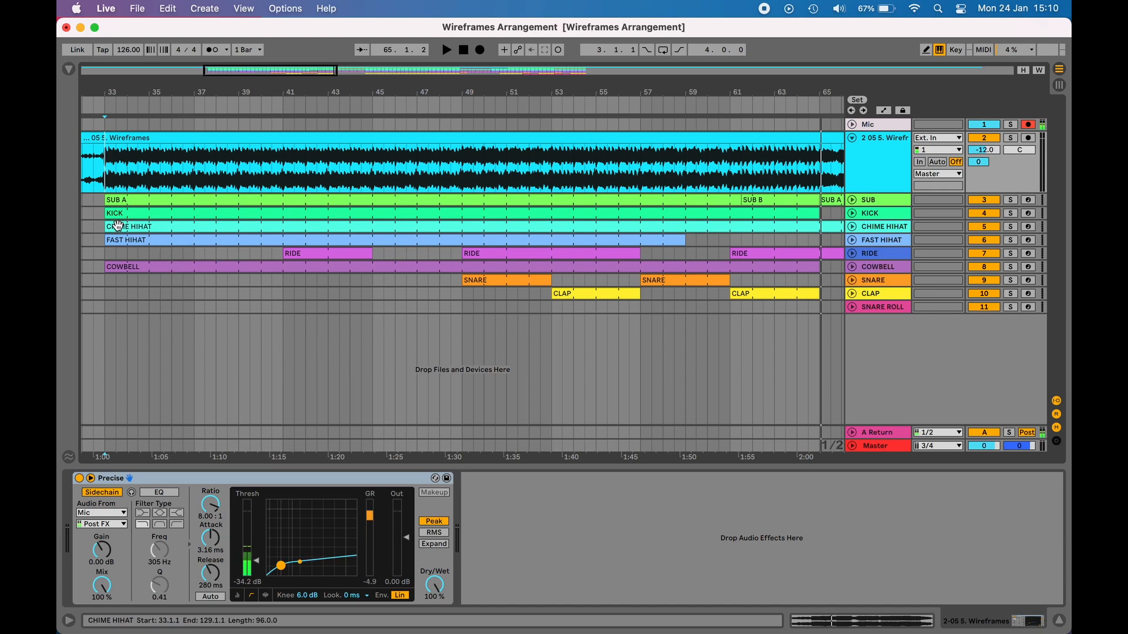
Step: Play the arrangement again from bar 33 to listen to the drum parts
click(105, 281)
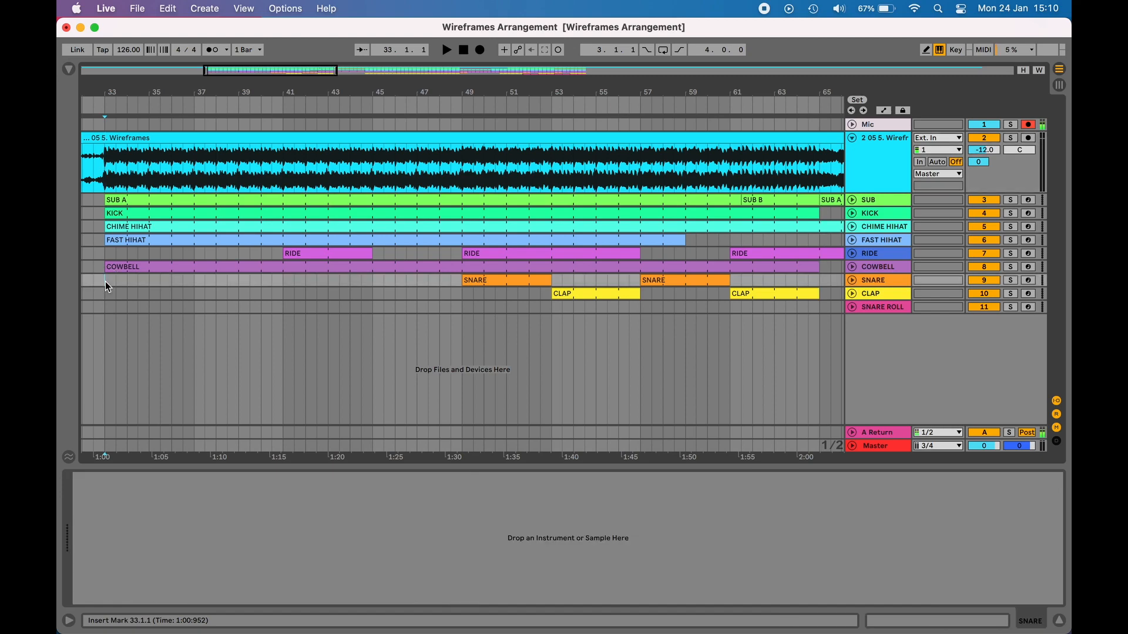
key(space)
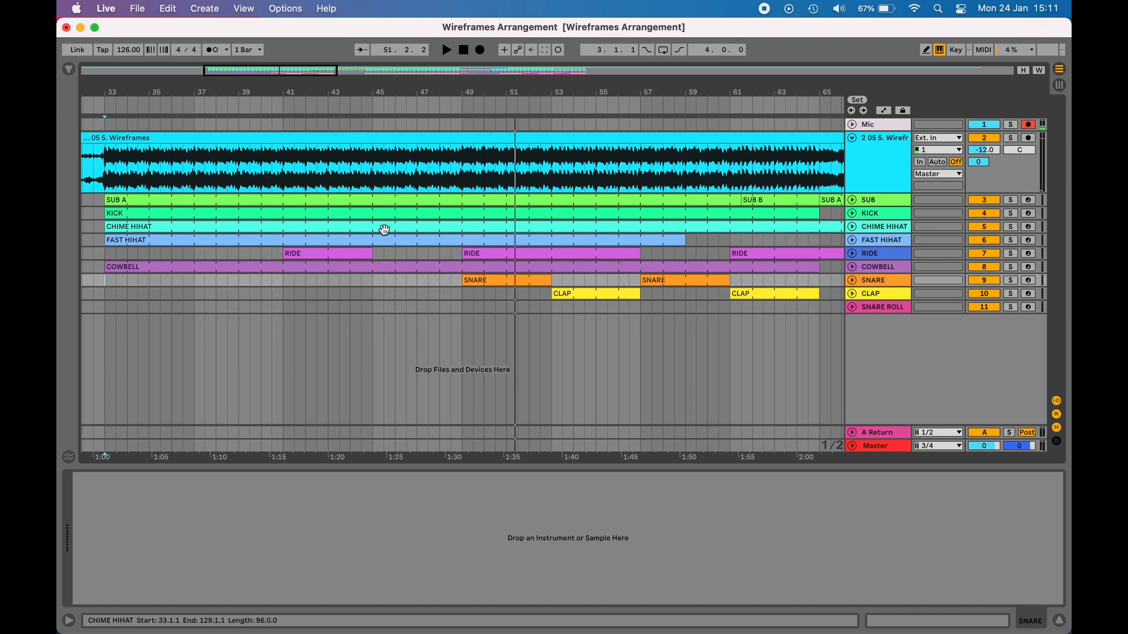
key(space)
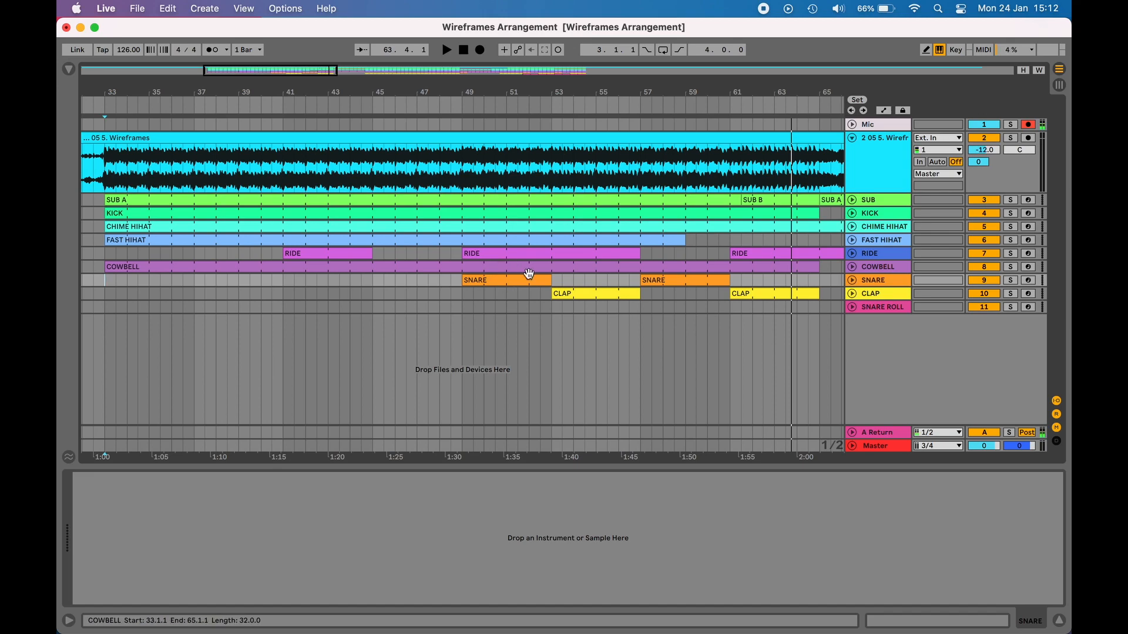
key(space)
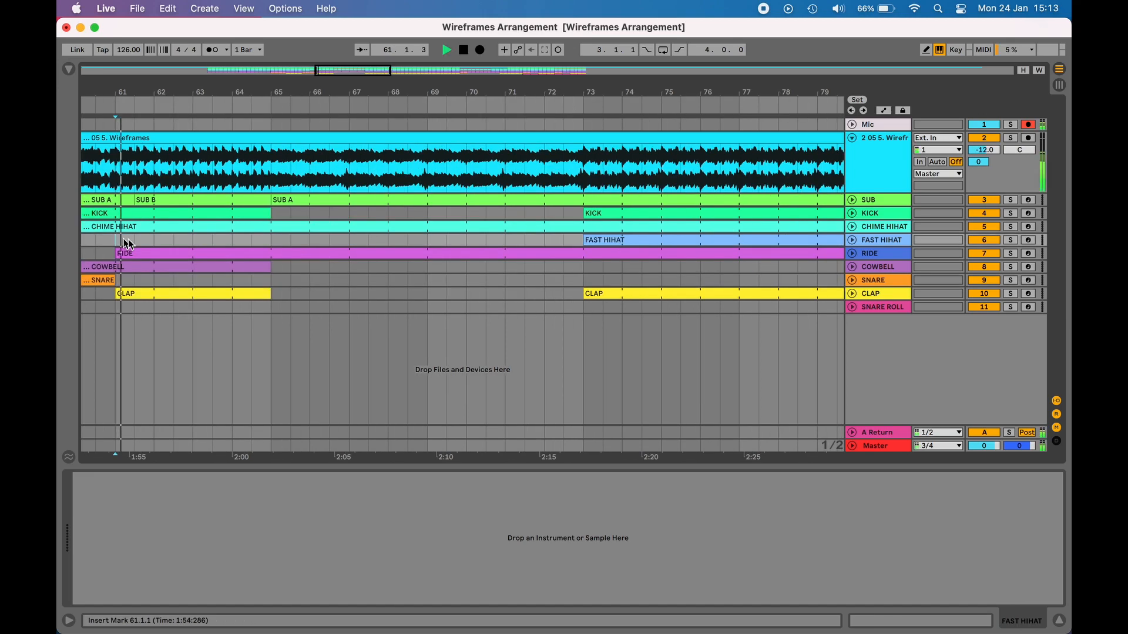
scroll(298, 279, right, 3)
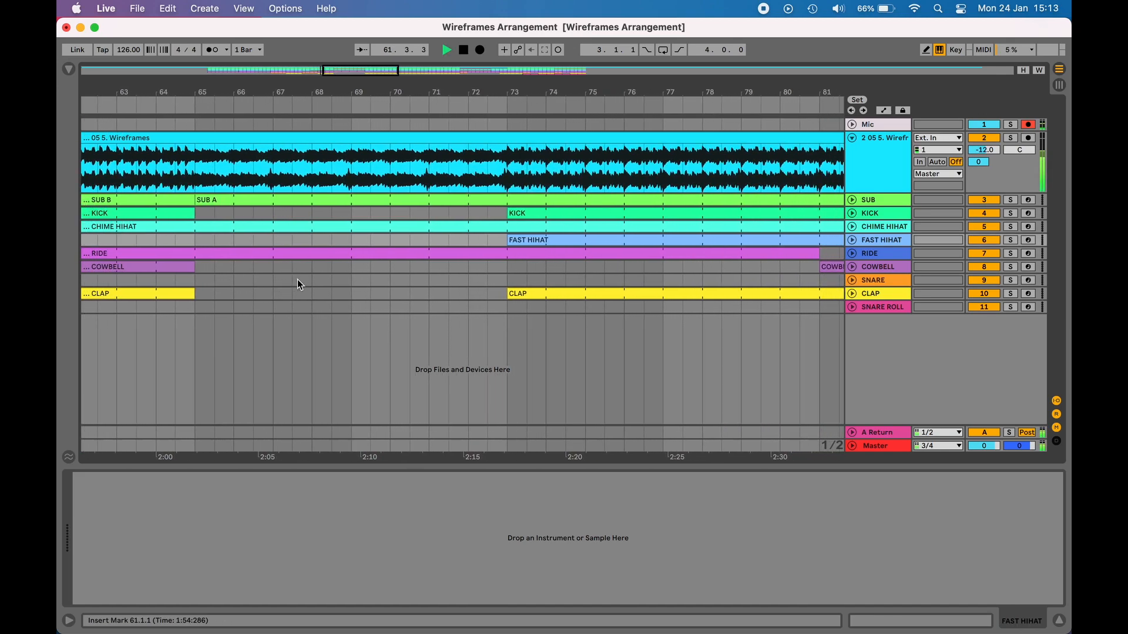
scroll(297, 280, right, 2)
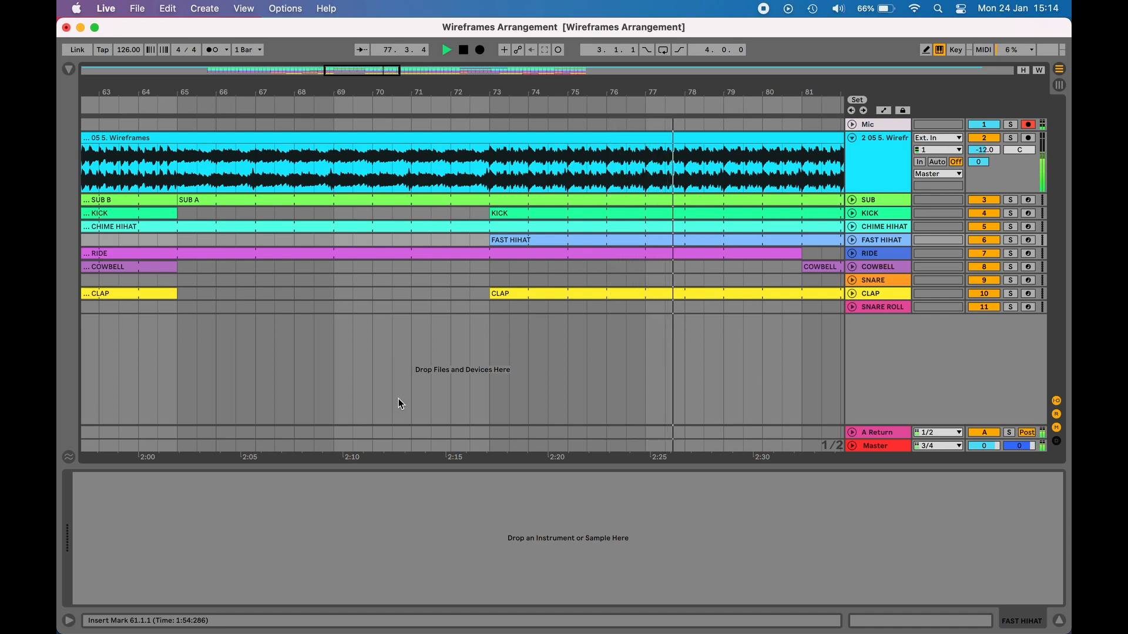
Step: Zoom out and play from bar 105 and then bar 113 to hear the snare roll section
drag(638, 90, 601, 44)
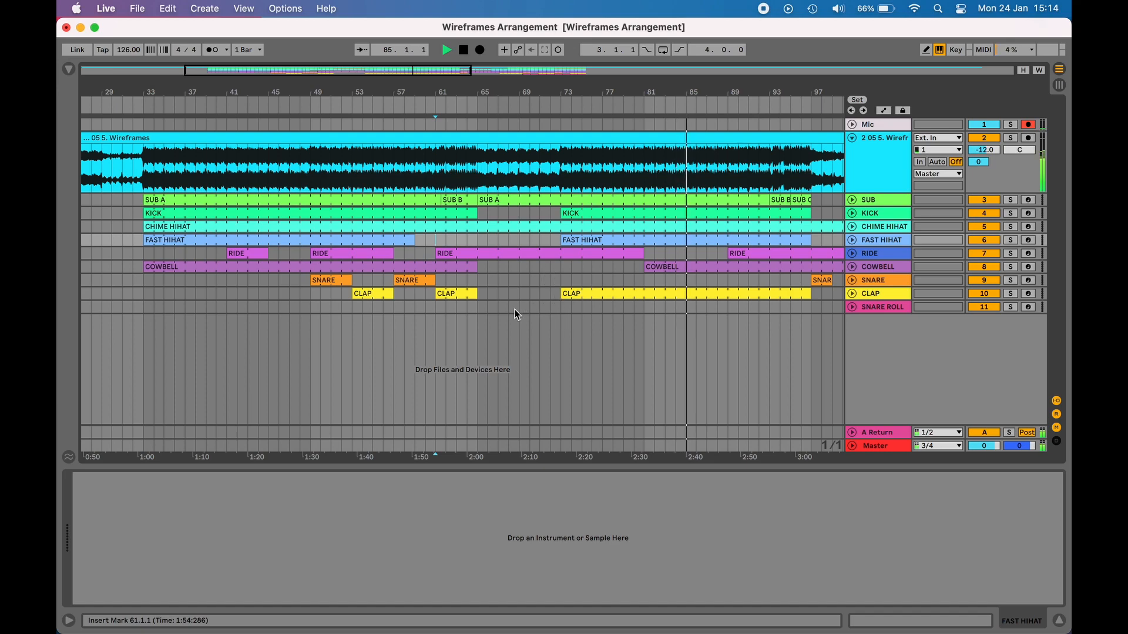
scroll(509, 327, right, 2)
scroll(509, 327, right, 1)
scroll(508, 327, left, 1)
drag(556, 93, 426, 92)
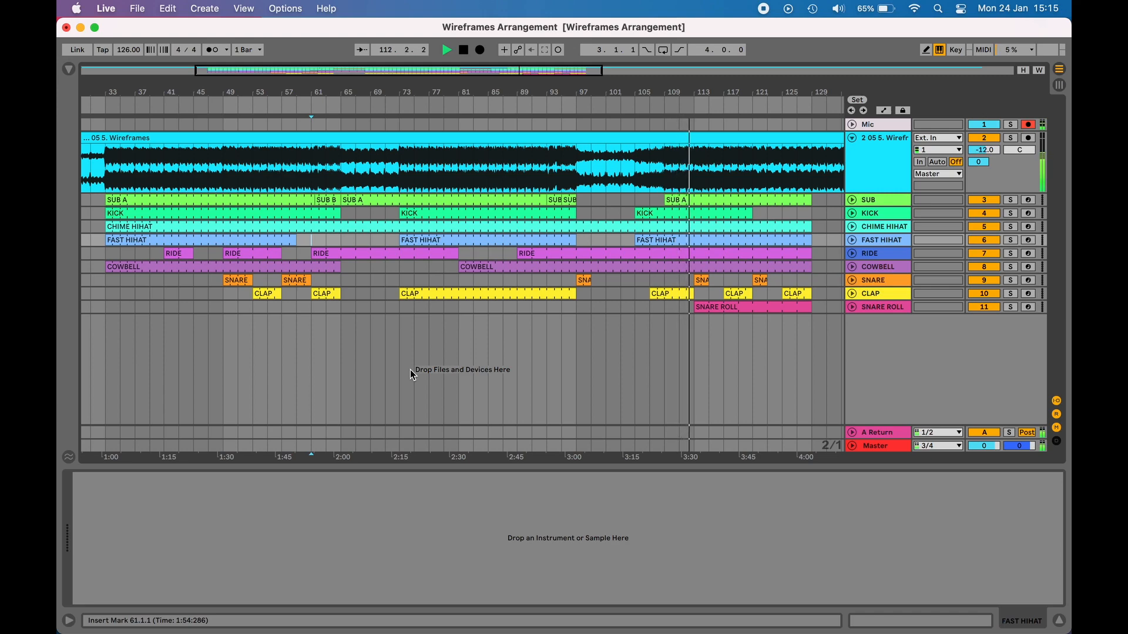
click(634, 280)
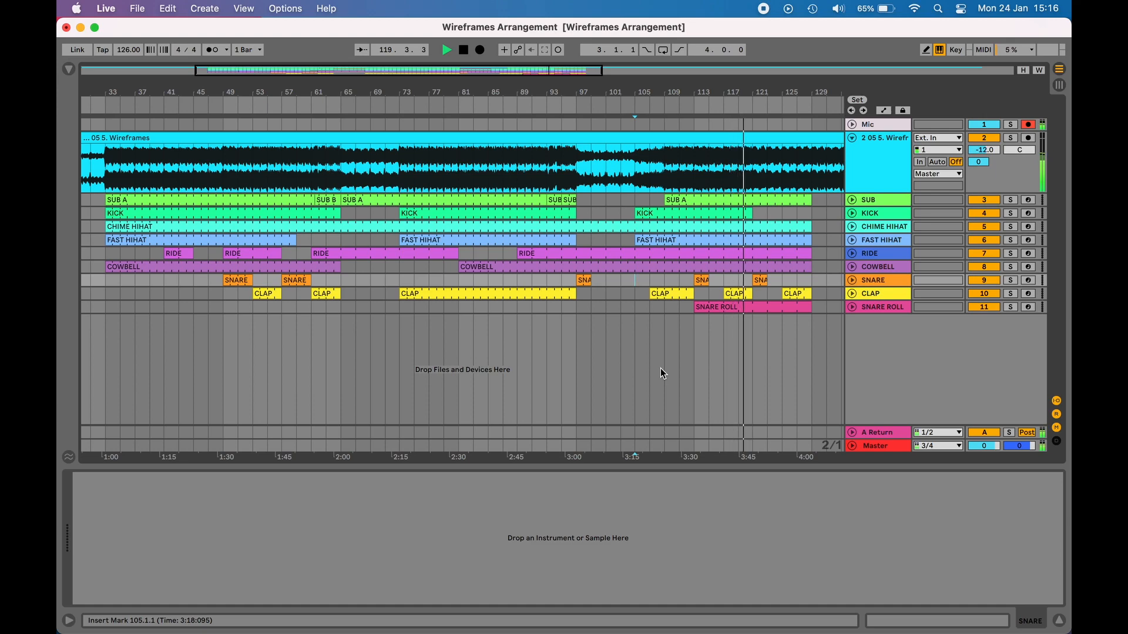
click(697, 294)
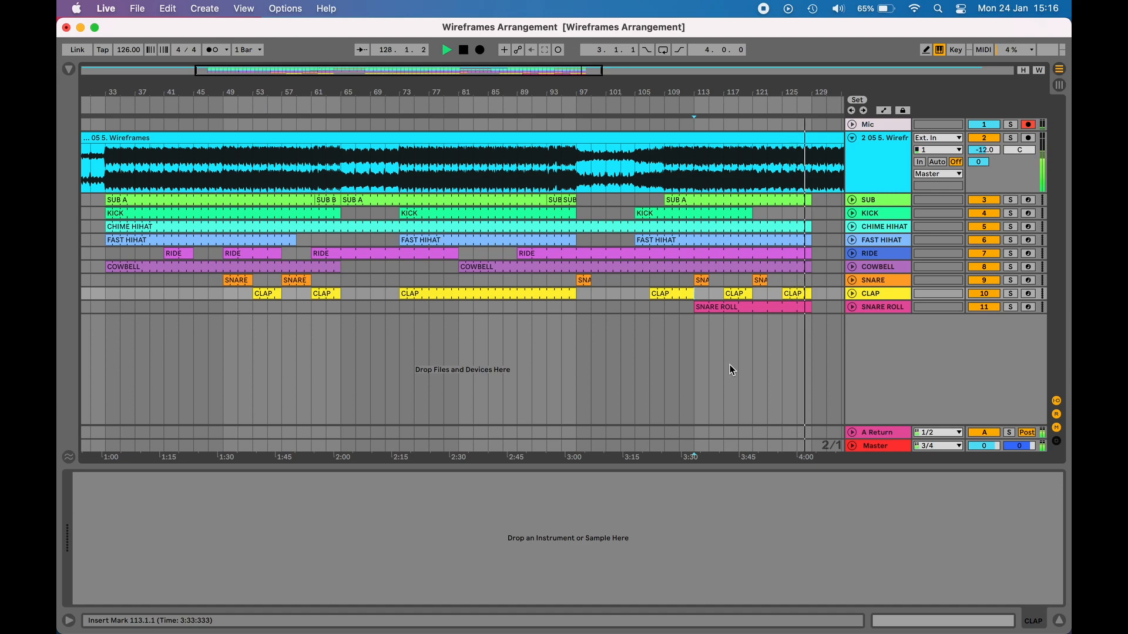
key(space)
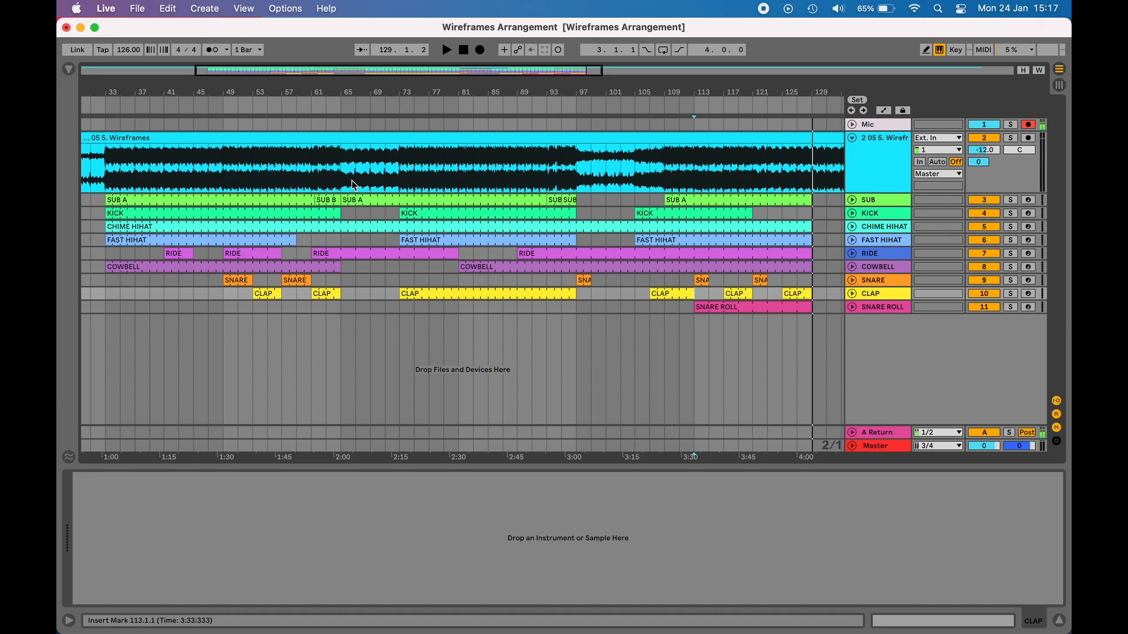
Step: Play the arrangement from bar 89 and then bar 97 to review the break
drag(310, 93, 365, 147)
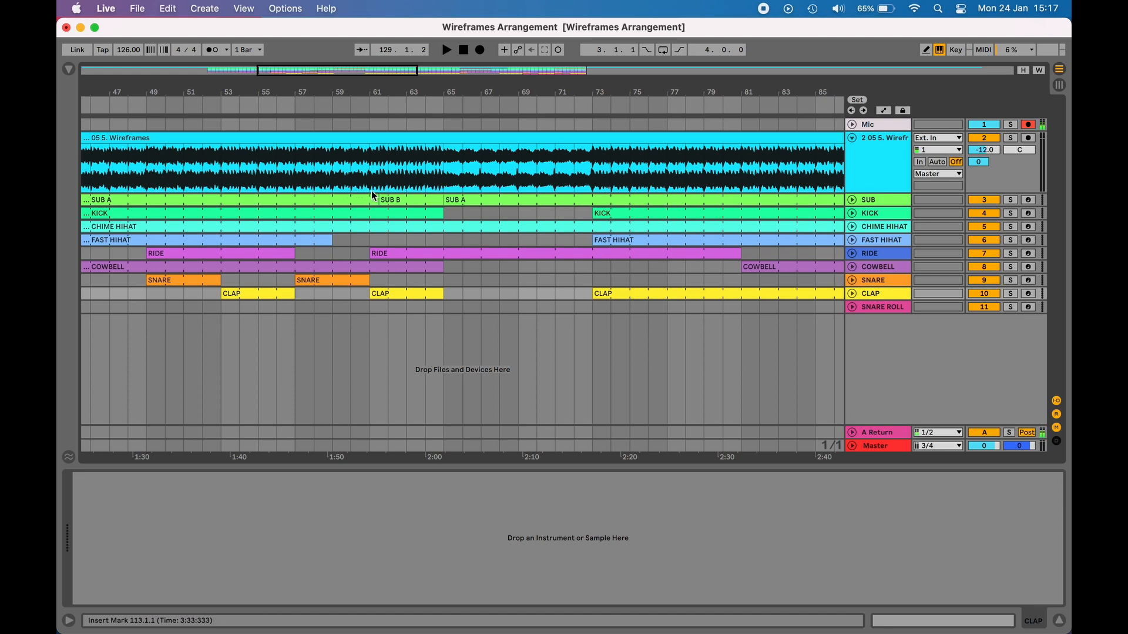
click(295, 167)
key(space)
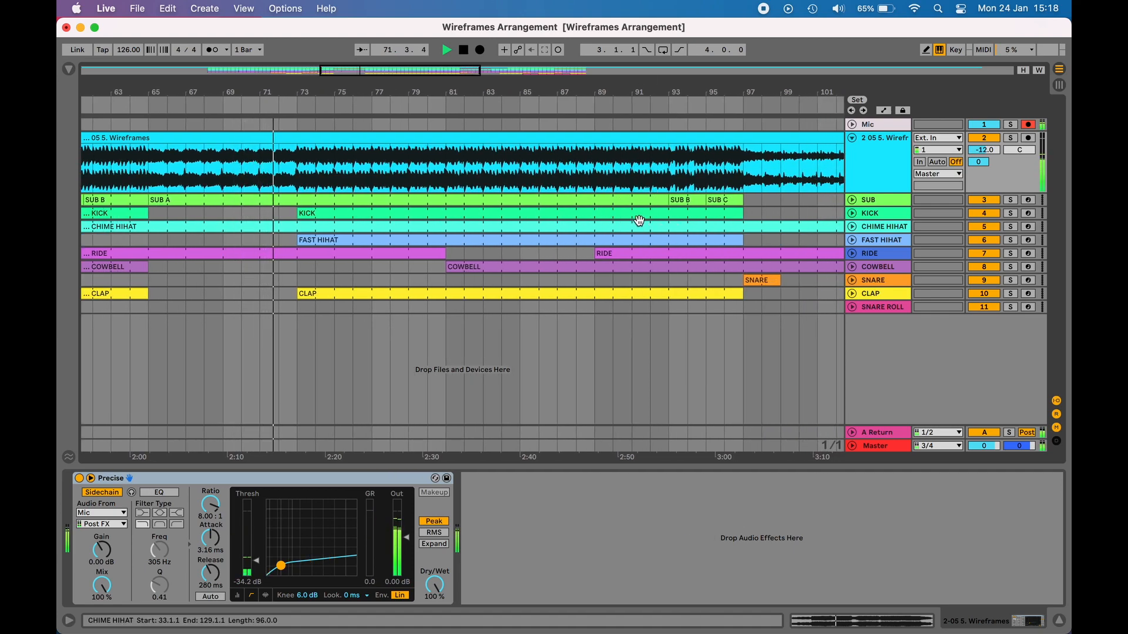
click(594, 171)
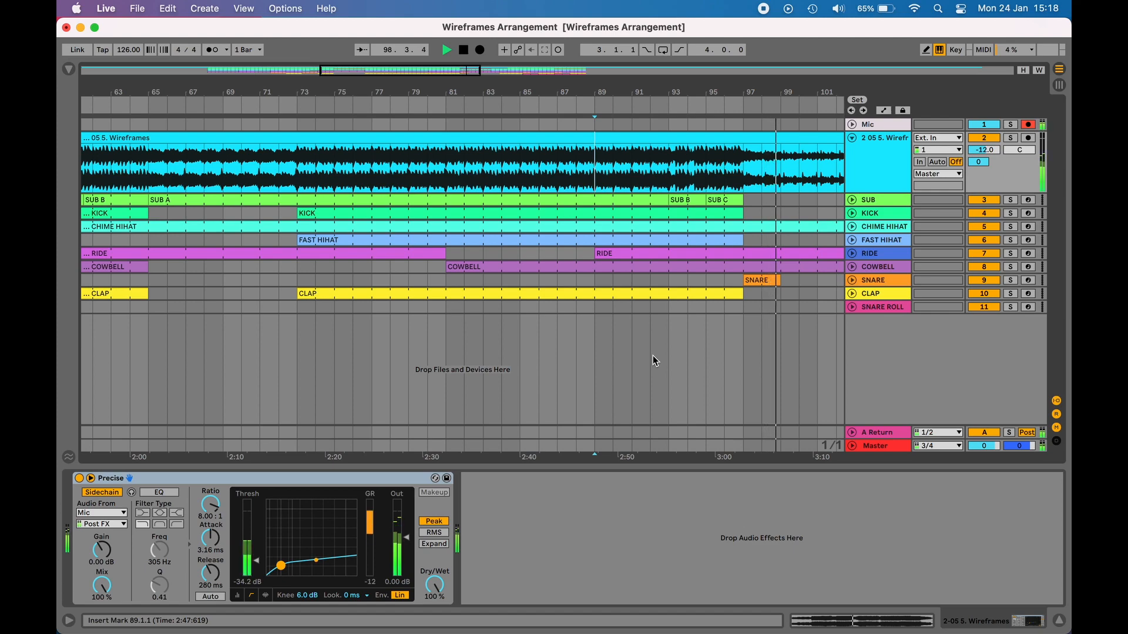
scroll(584, 358, right, 2)
scroll(584, 358, right, 4)
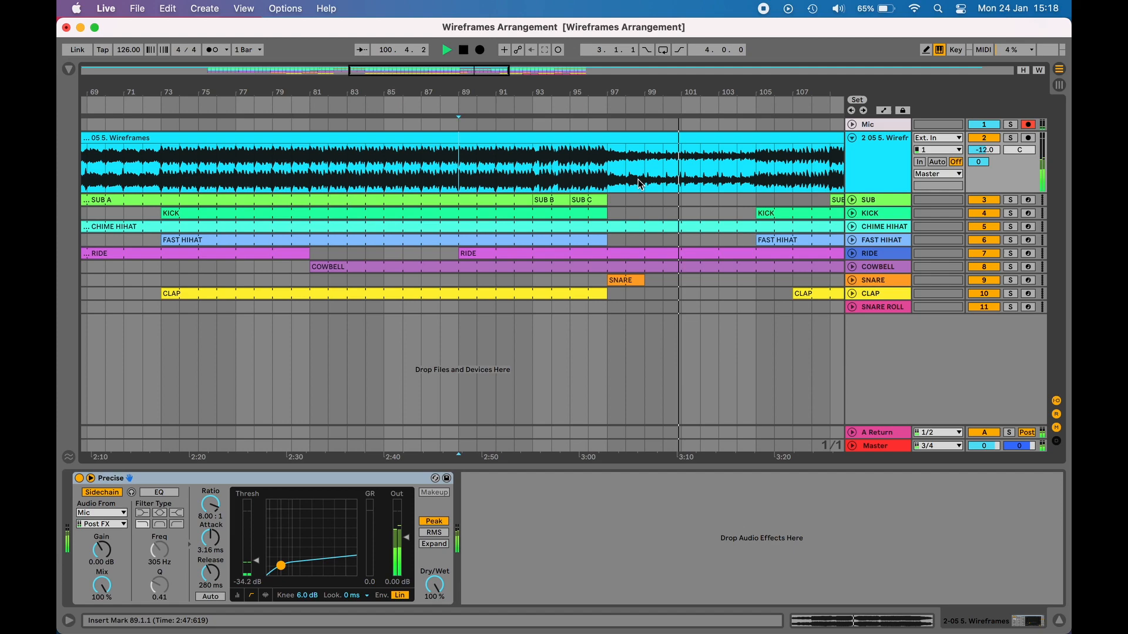
click(609, 200)
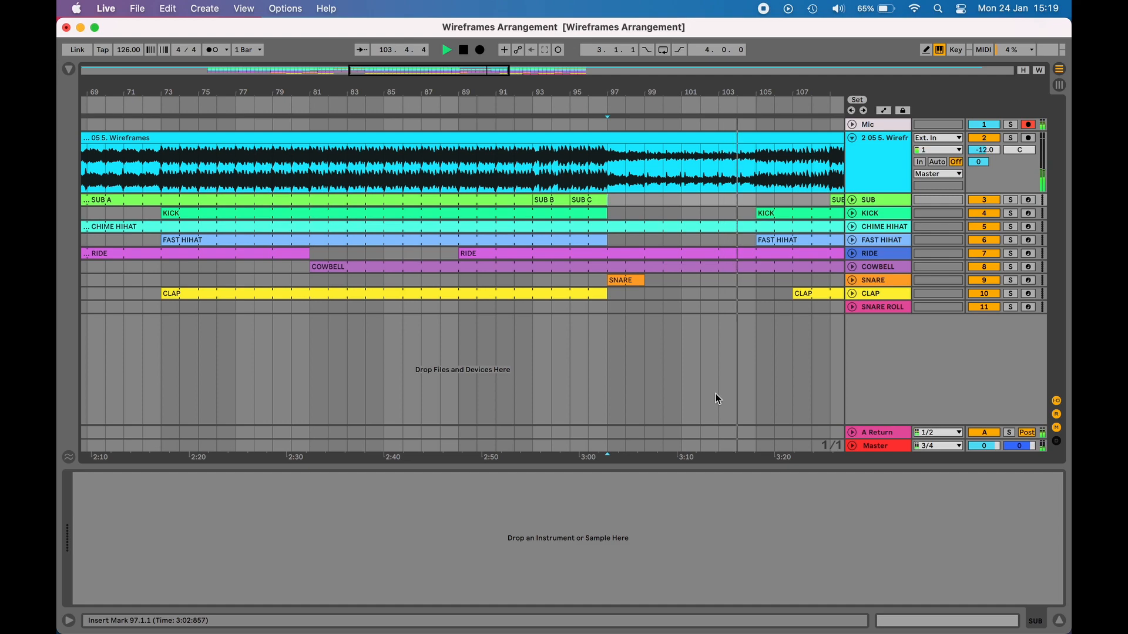
key(Left)
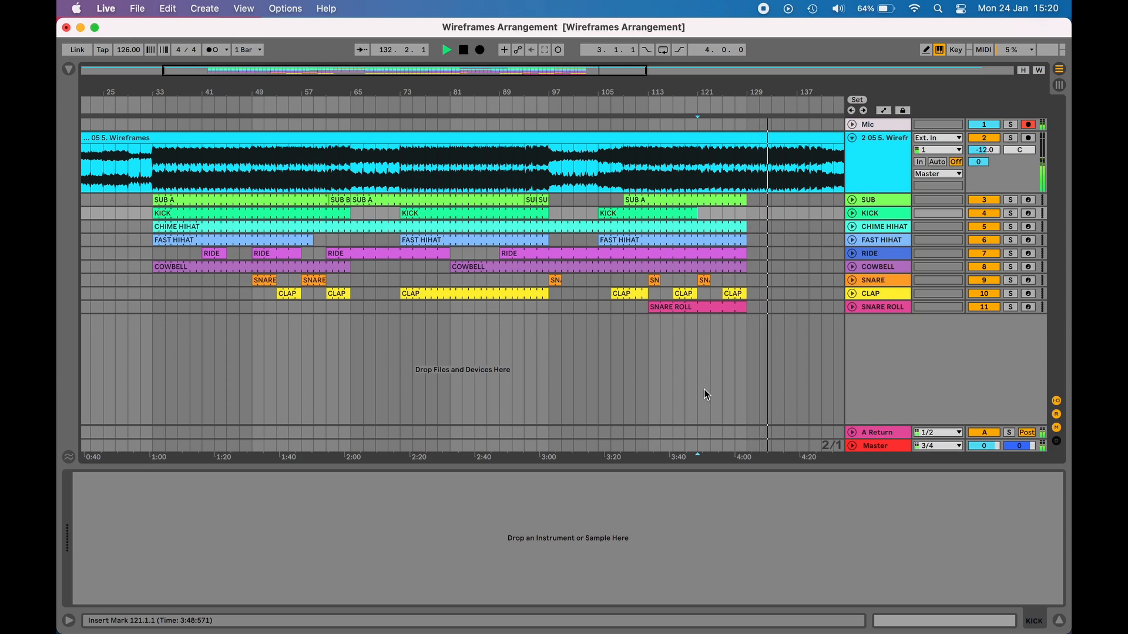
Step: Open the CHIME HIHAT clip and draw G3 notes at 1.1.1, 1.2.1, 1.2.3 and 1.3.2
click(770, 200)
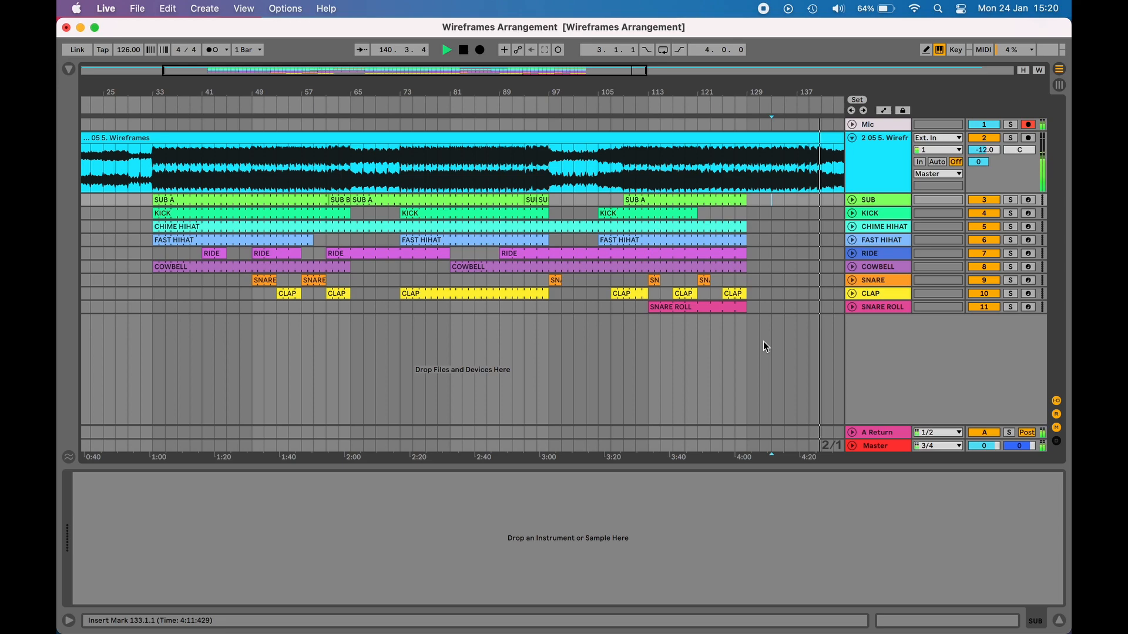
double_click(642, 227)
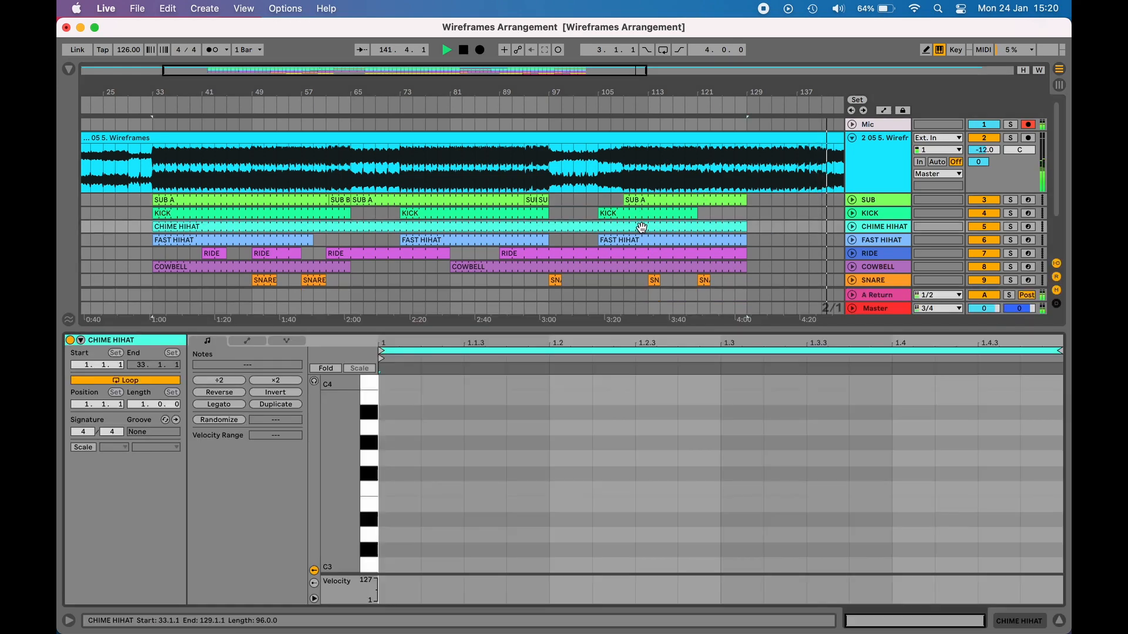
key(b)
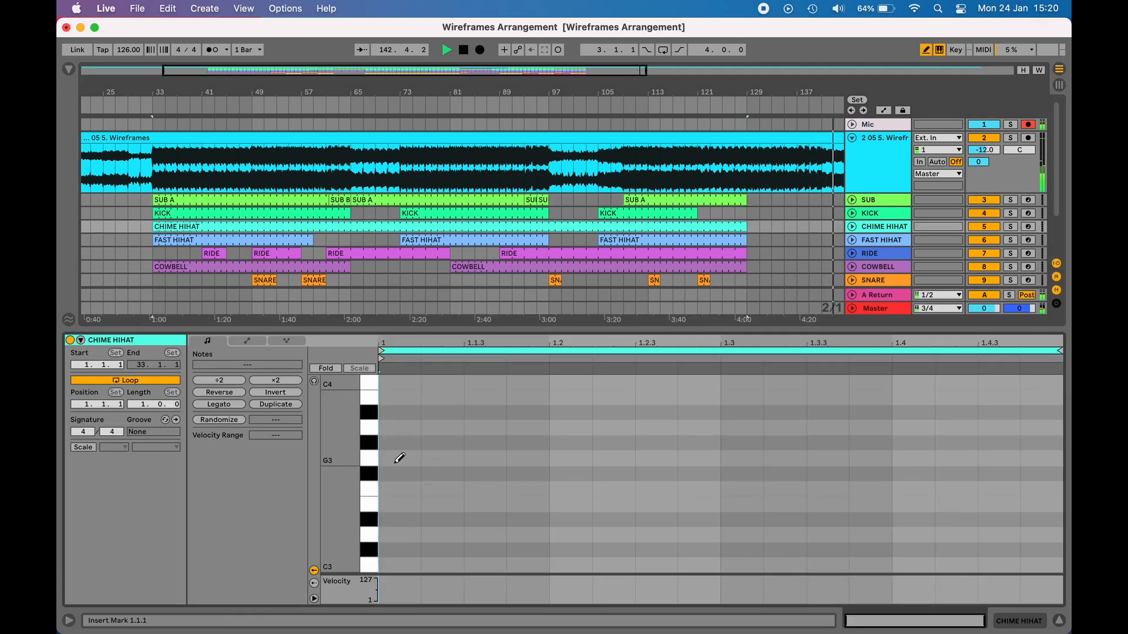
click(394, 459)
click(572, 459)
click(652, 459)
click(784, 458)
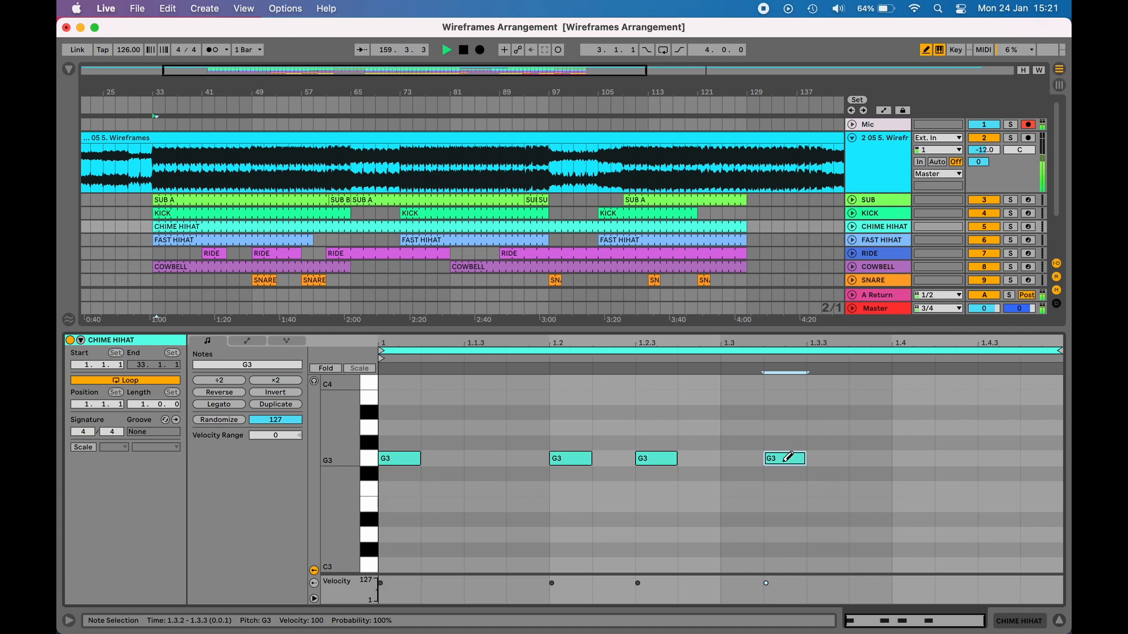
click(694, 213)
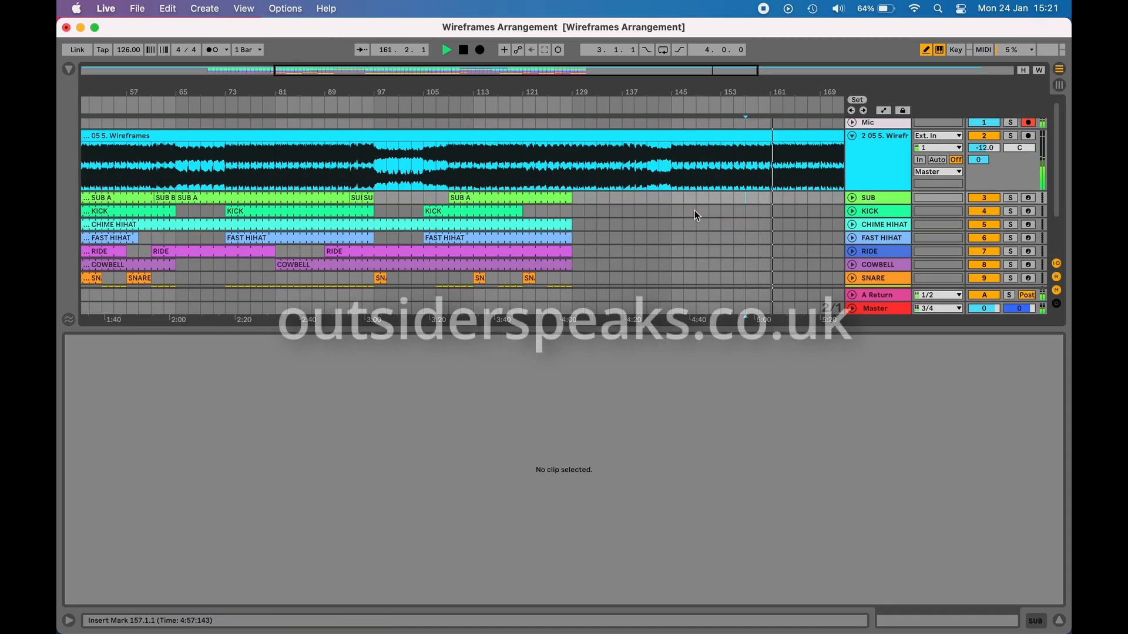